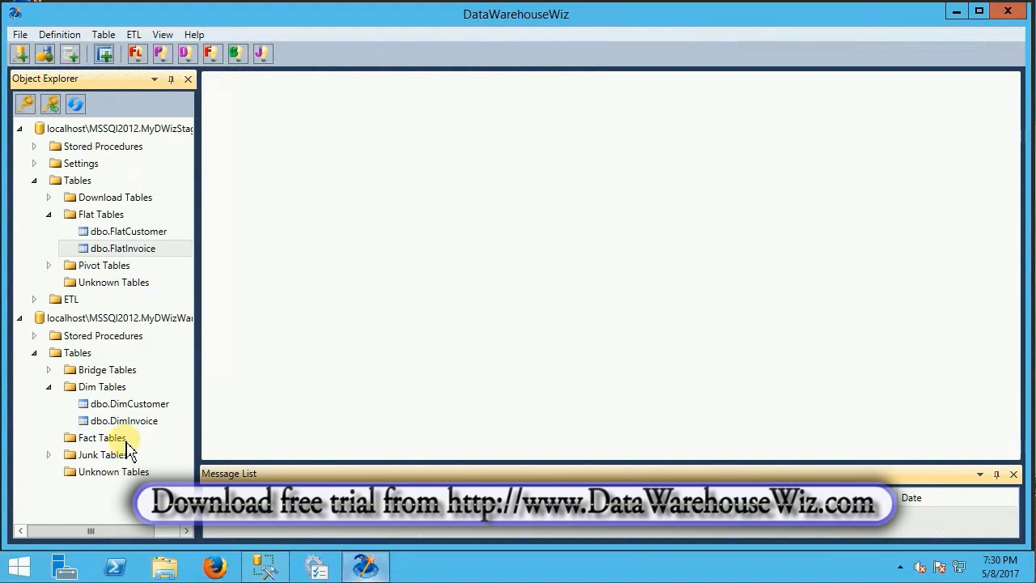
Copy the staging table dbo.FlatInvoice into the MyDWizWarehouse database, schema dbo, as a Fact table named FactInvoice
click(112, 442)
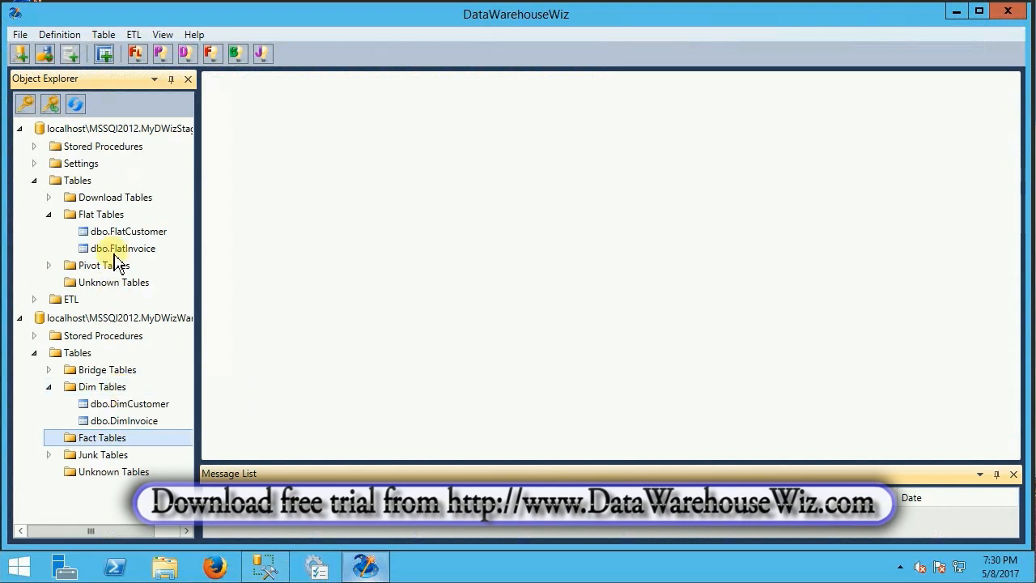
click(101, 215)
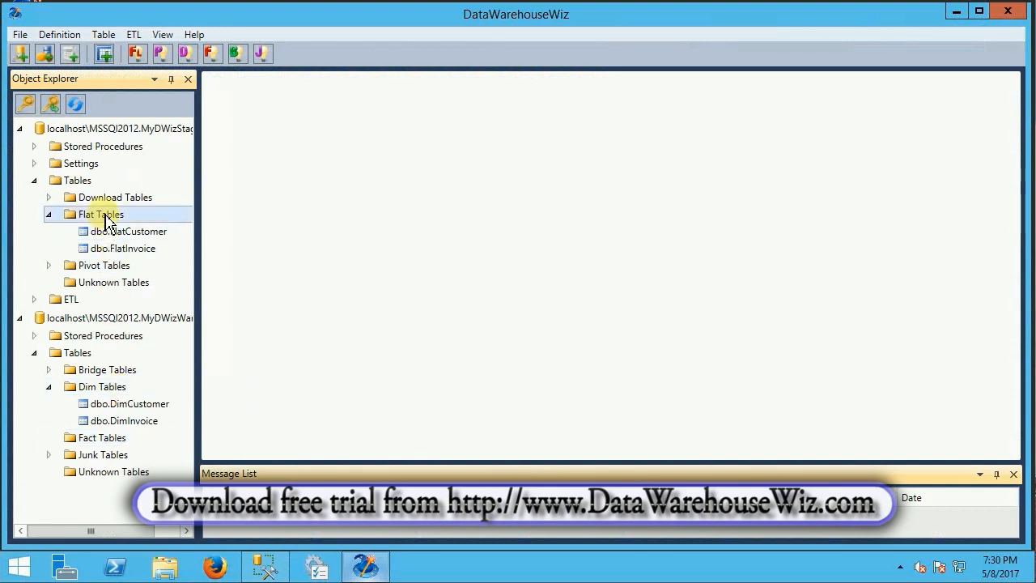
click(162, 251)
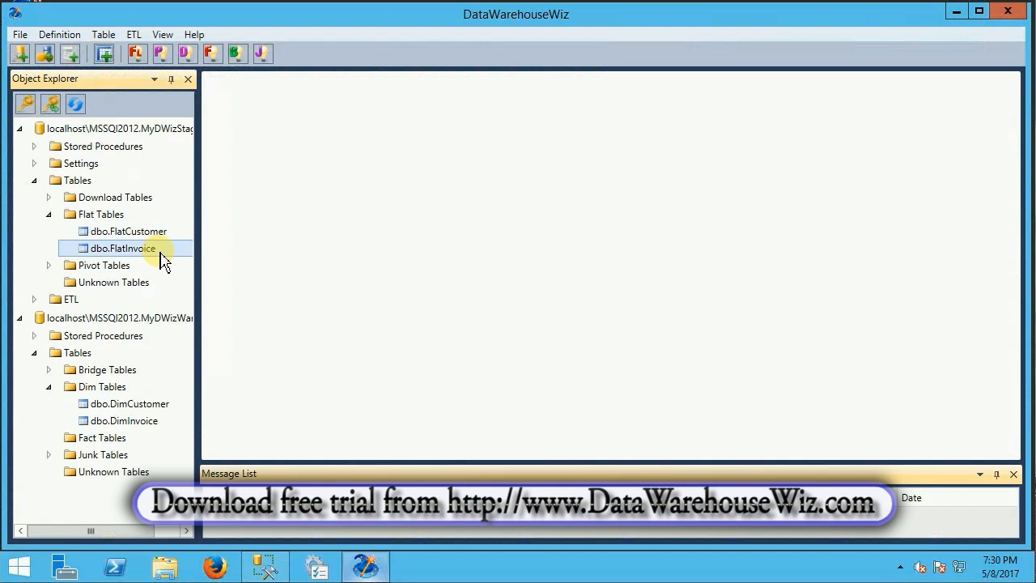
right_click(161, 257)
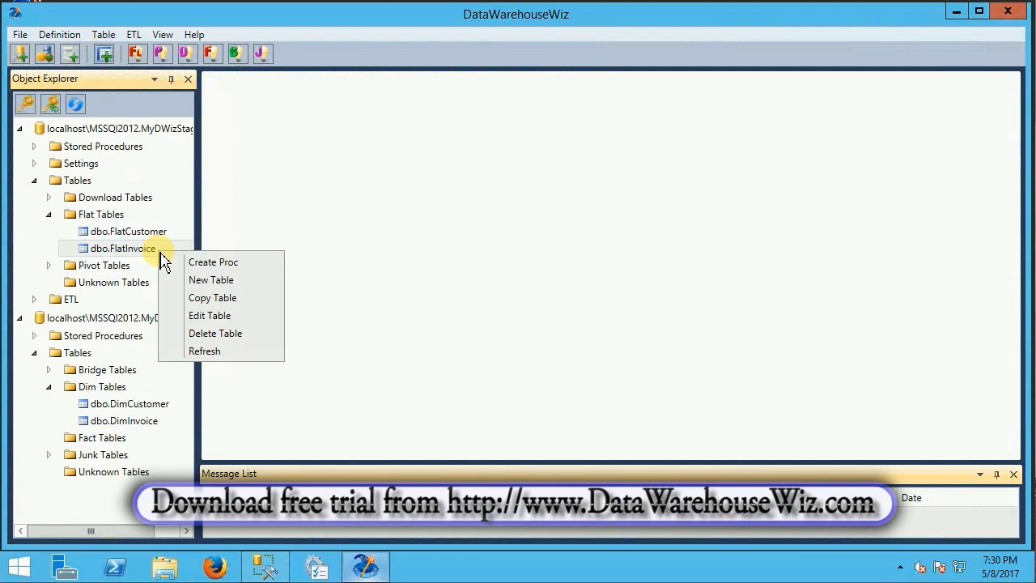
click(242, 300)
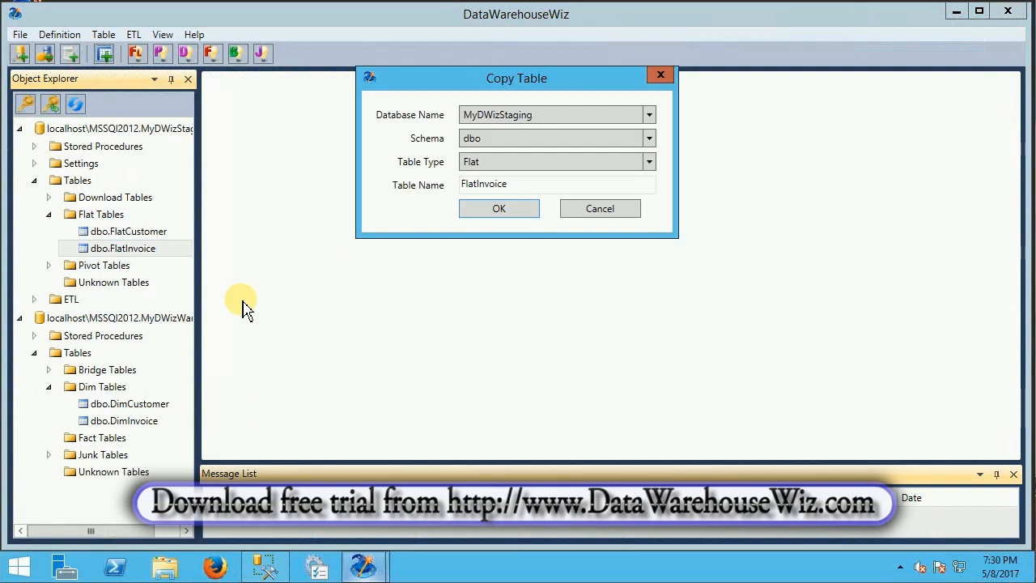
click(650, 115)
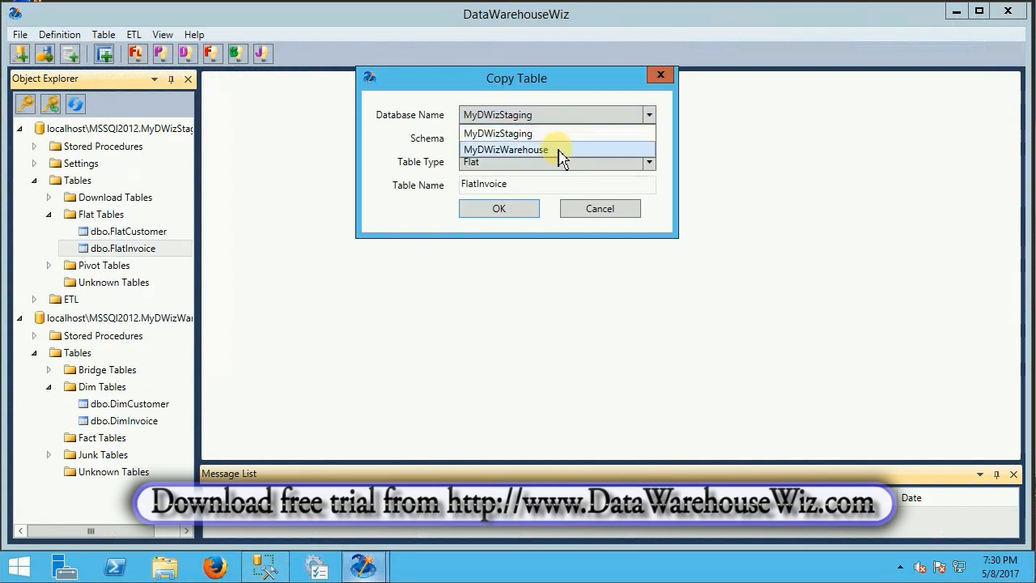
click(558, 150)
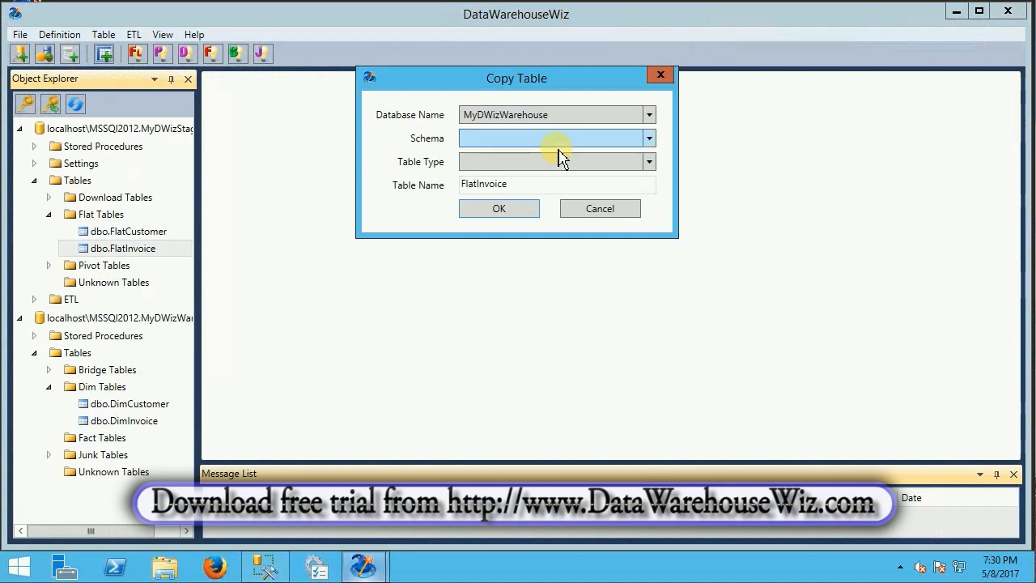
click(650, 139)
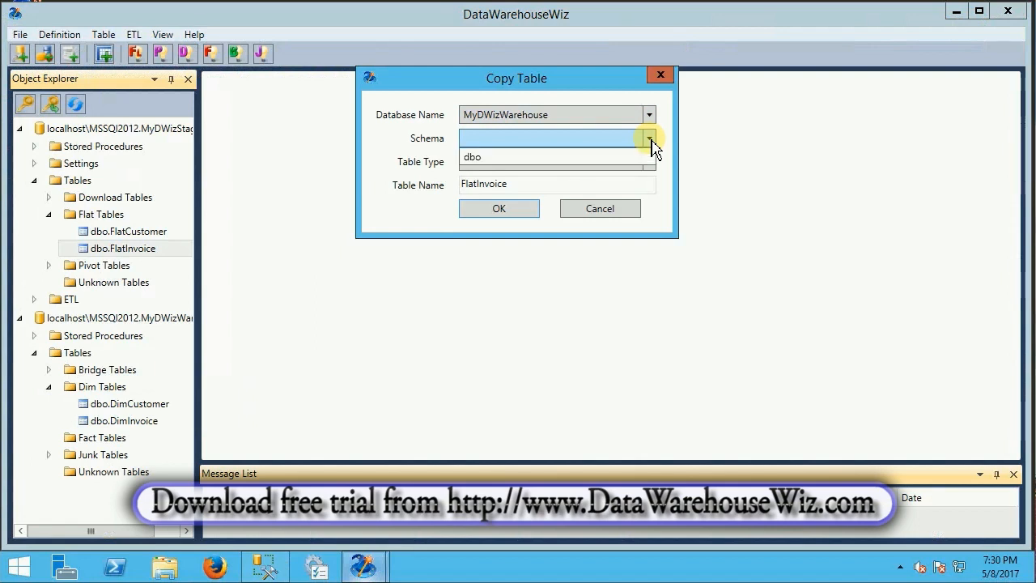
click(548, 159)
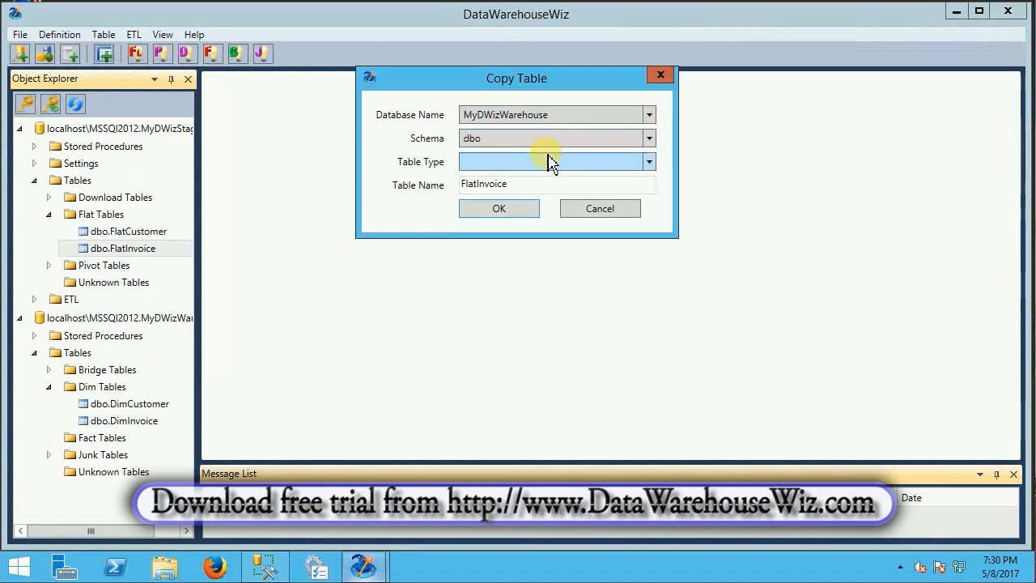
click(651, 164)
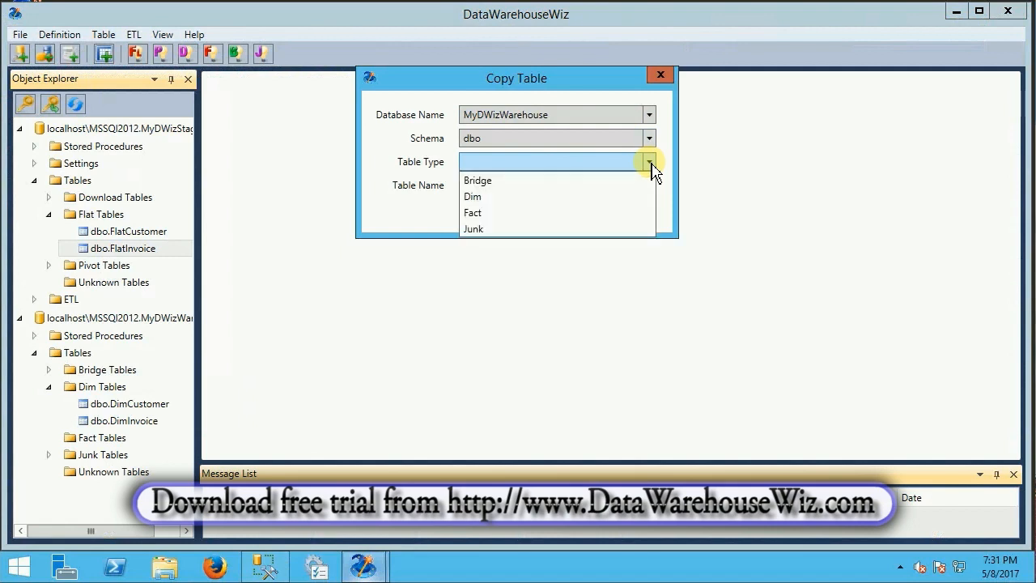
click(489, 213)
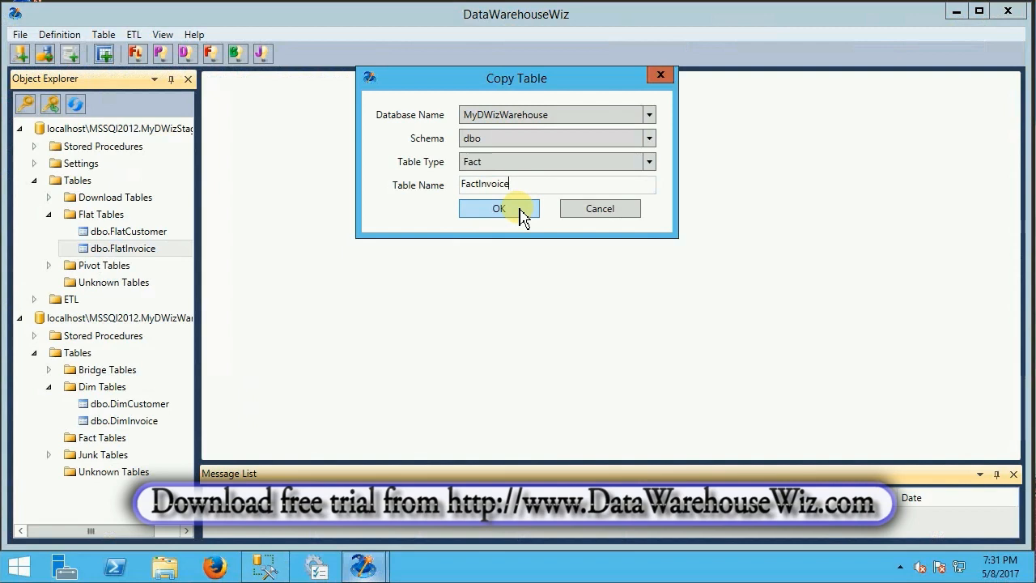
click(520, 214)
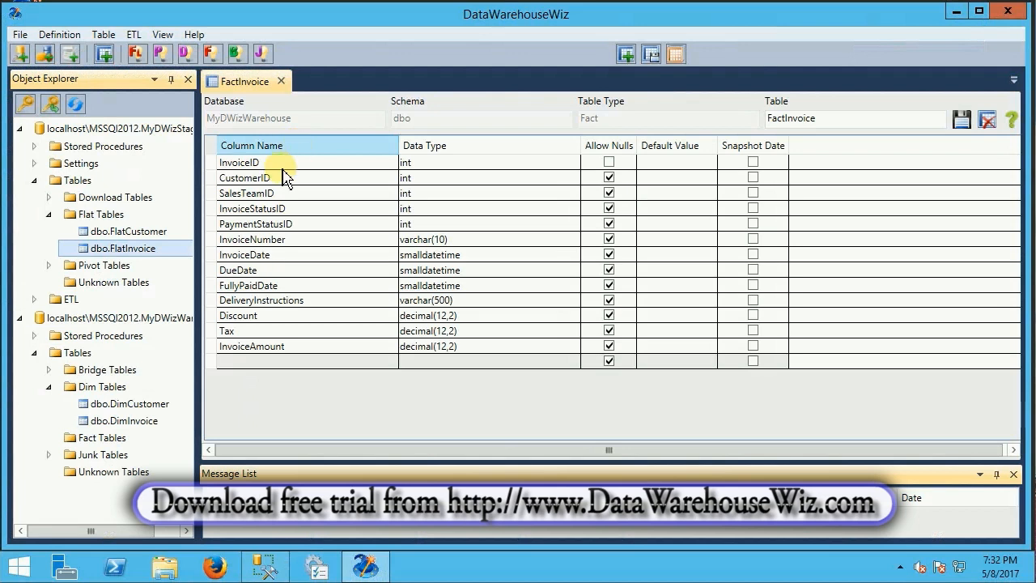
Delete the CustomerID, SalesTeamID, InvoiceStatusID and PaymentStatusID columns from the FactInvoice table
right_click(215, 180)
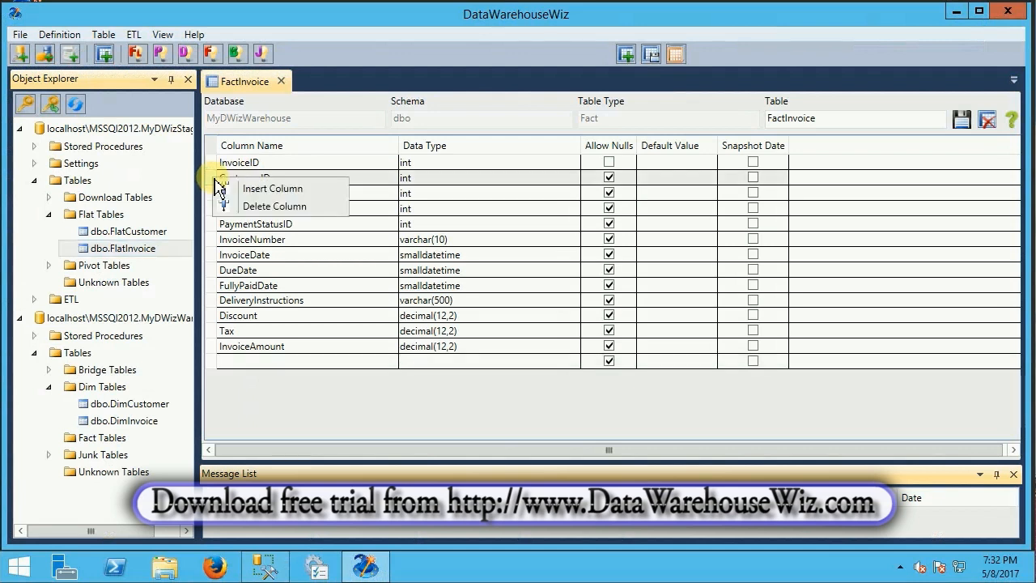
click(272, 206)
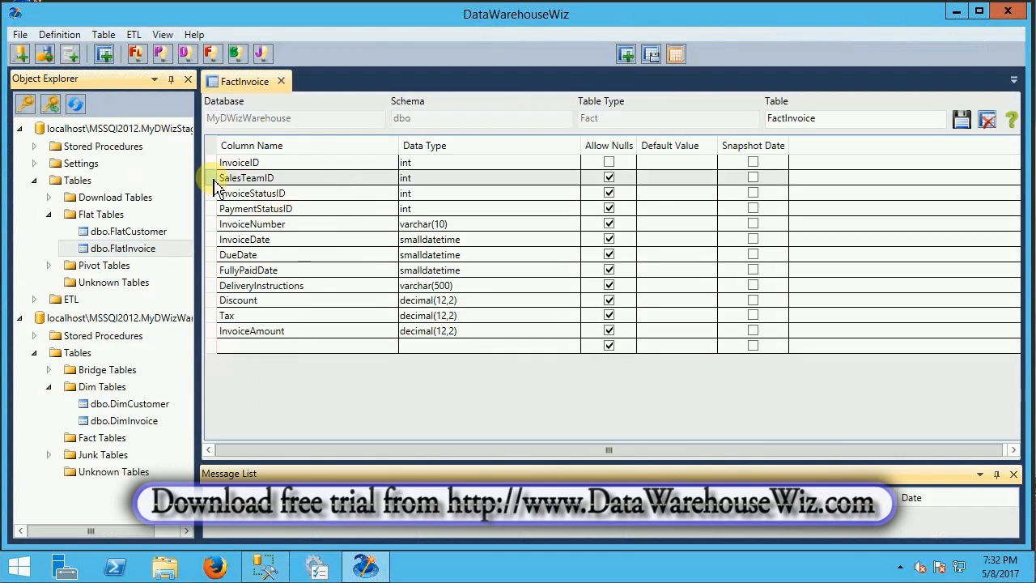
right_click(215, 185)
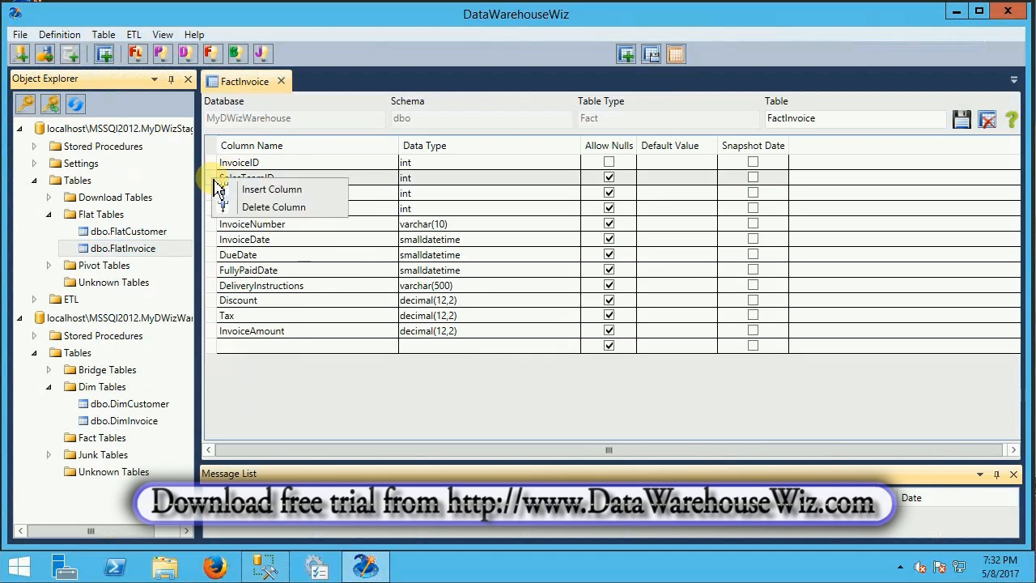
click(263, 209)
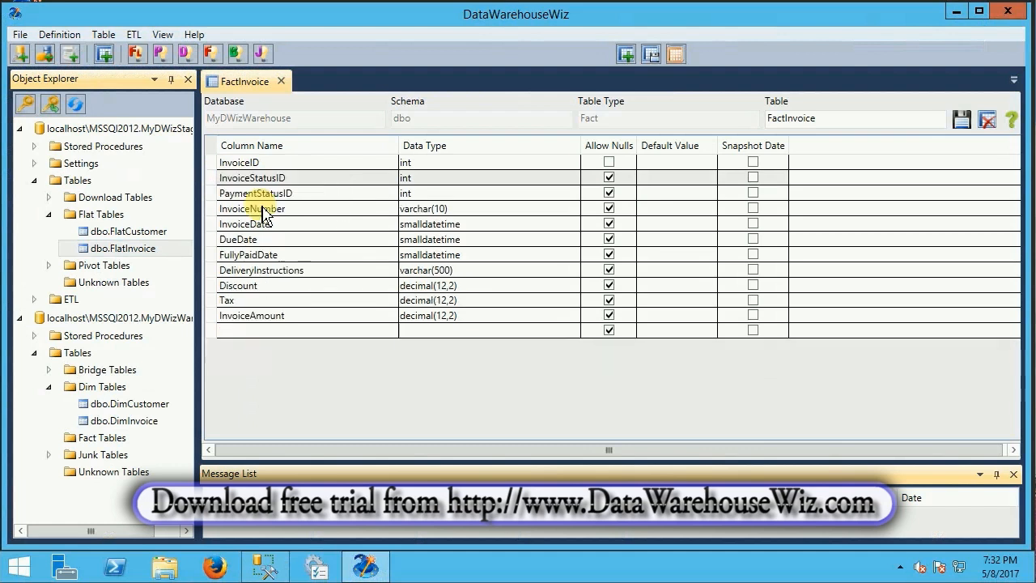
right_click(213, 182)
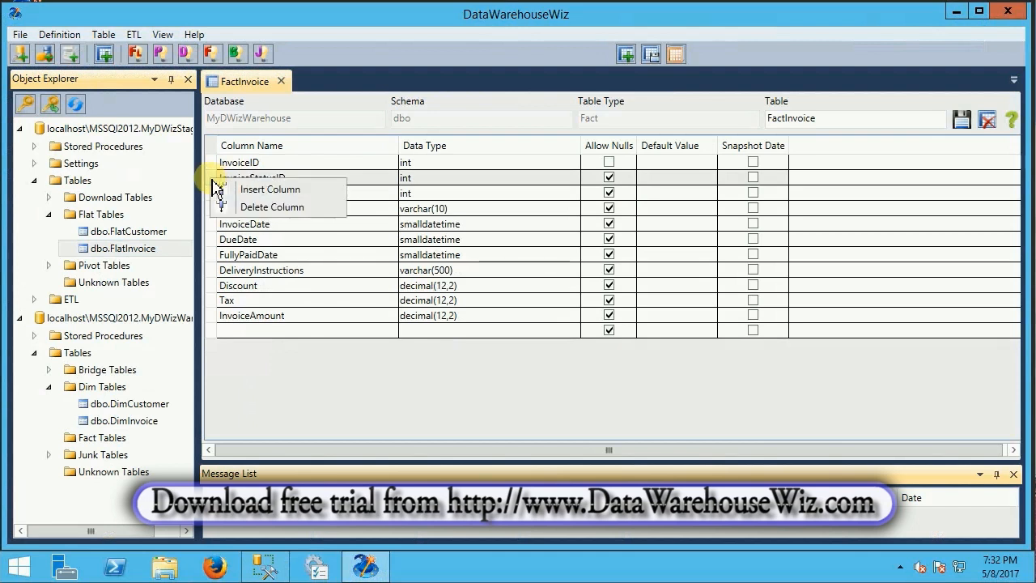
click(257, 212)
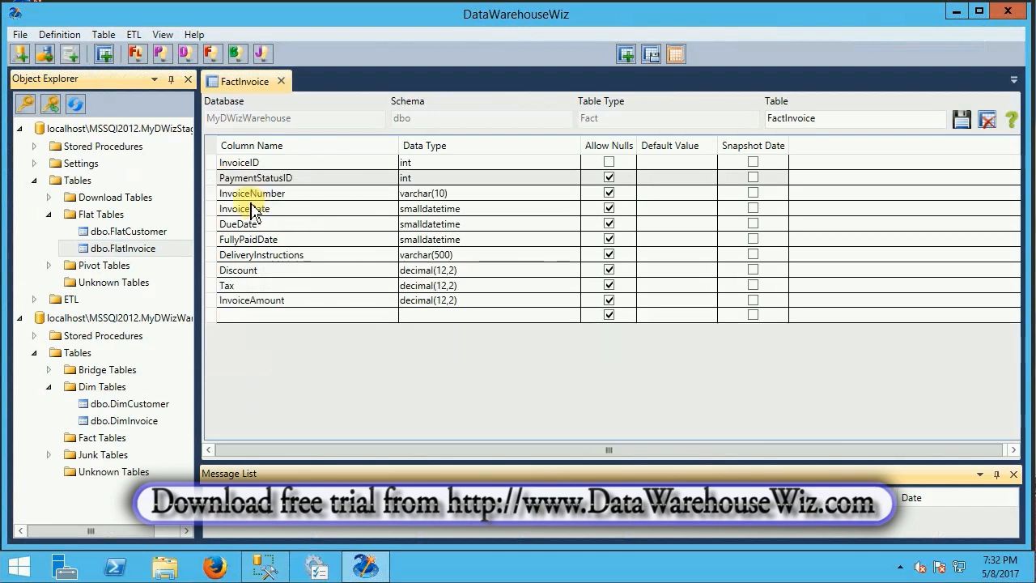
right_click(213, 182)
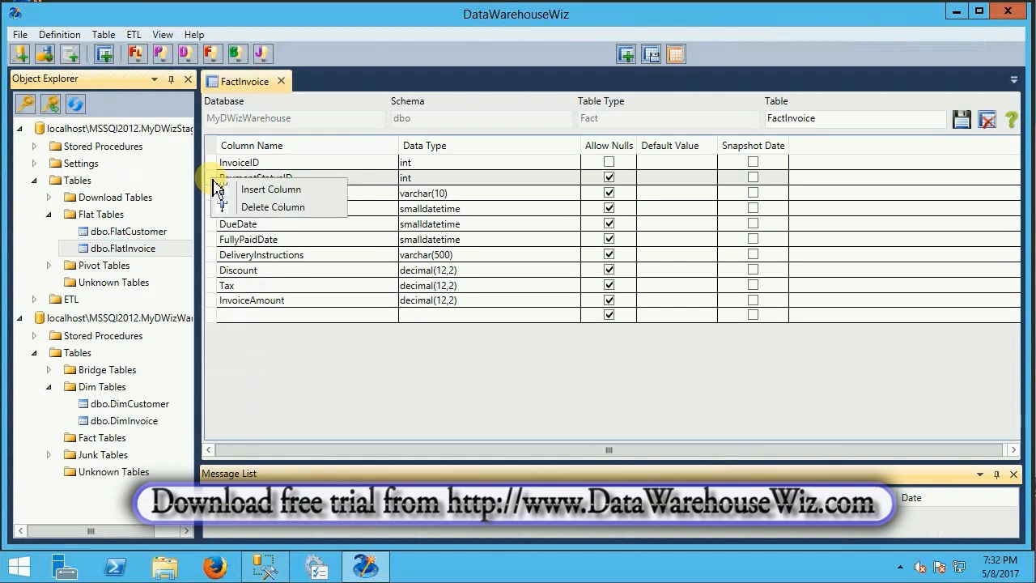
click(258, 212)
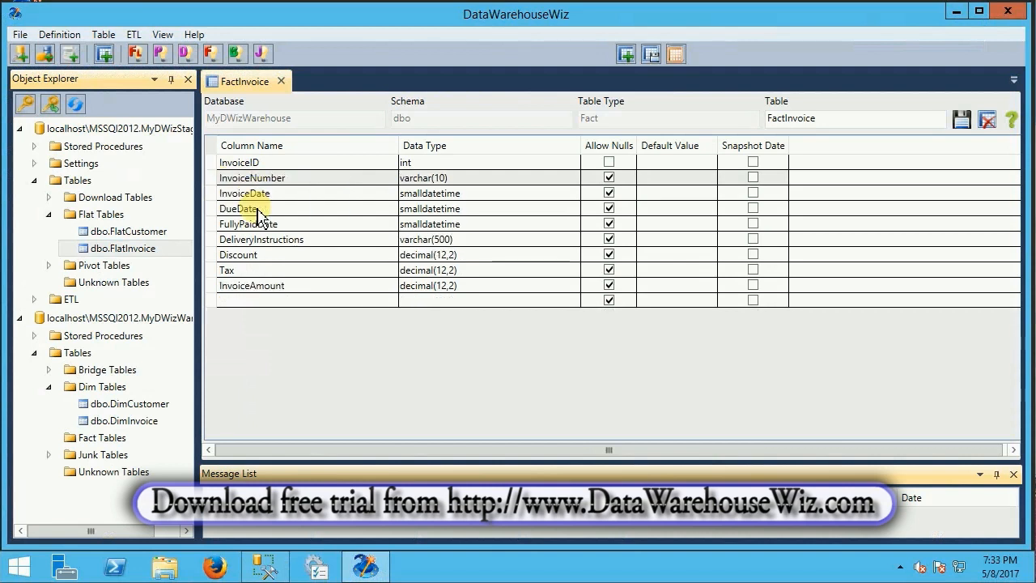
Delete the InvoiceNumber and DeliveryInstructions columns from the FactInvoice table
right_click(210, 177)
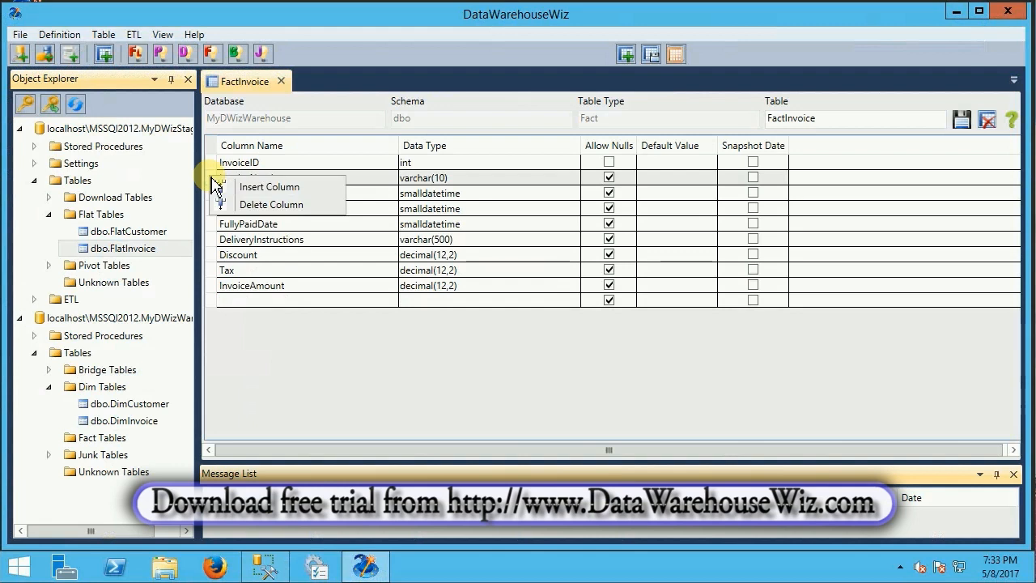
click(261, 212)
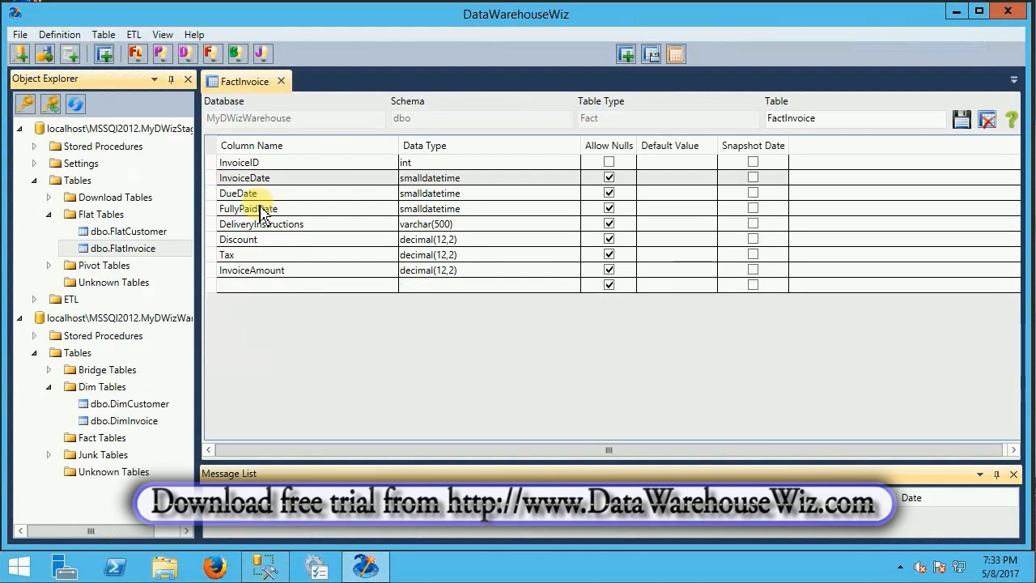
right_click(213, 225)
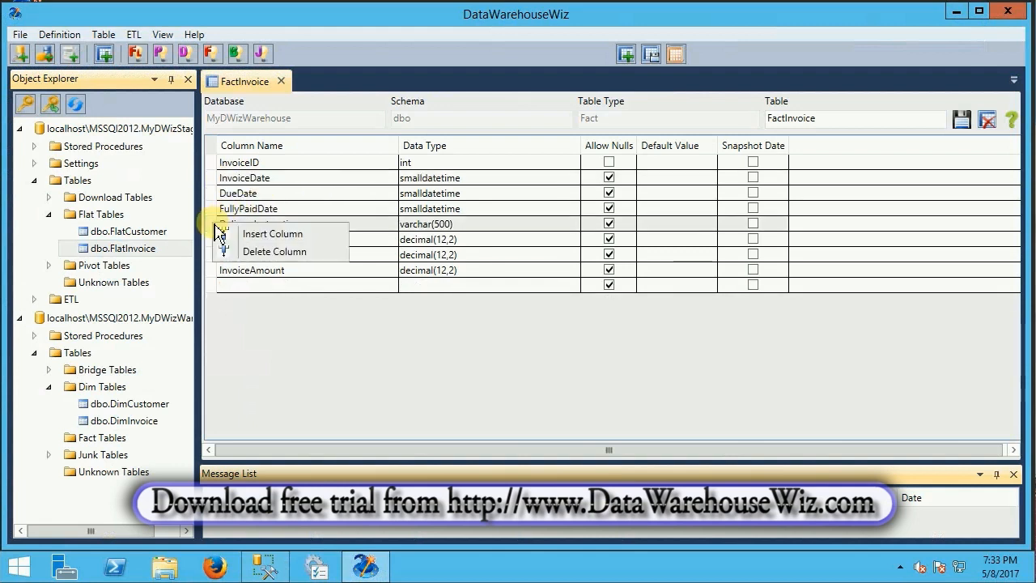
click(265, 253)
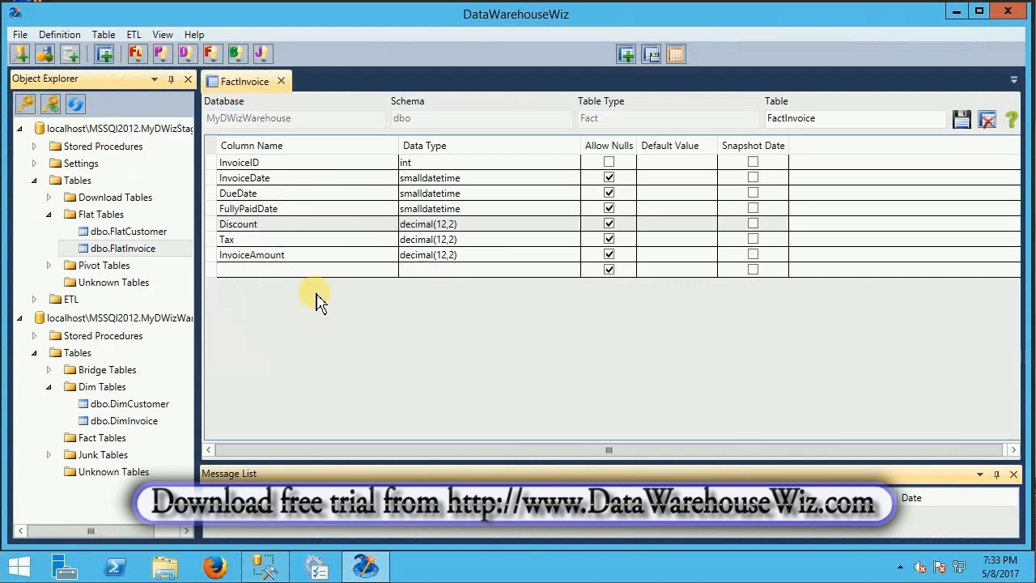
click(269, 240)
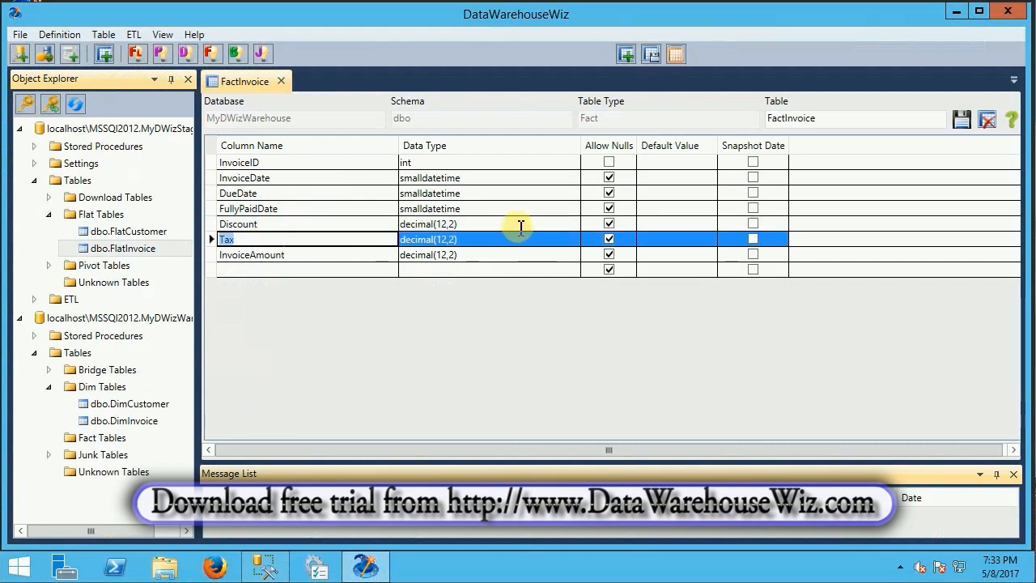
click(485, 241)
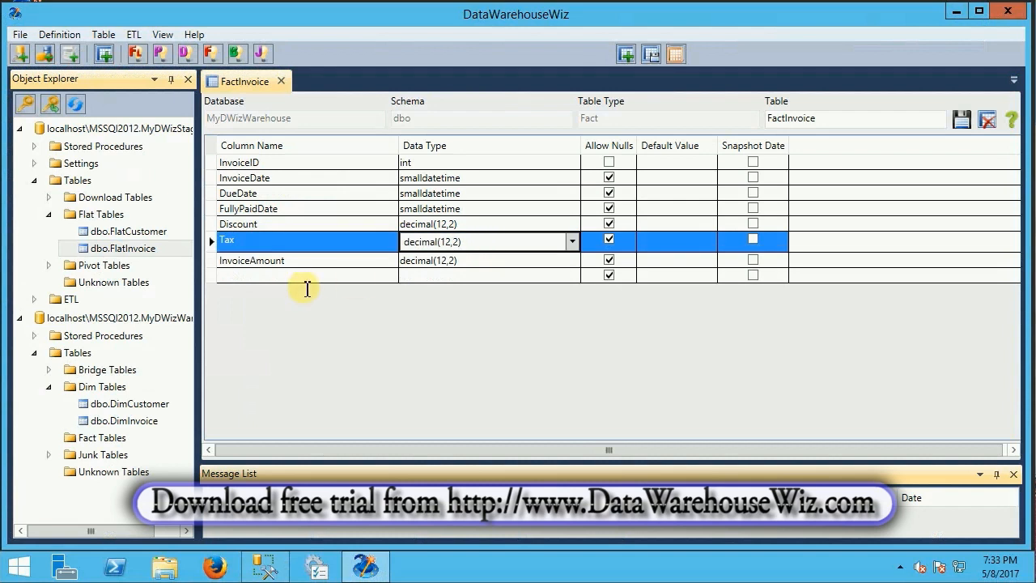
click(300, 276)
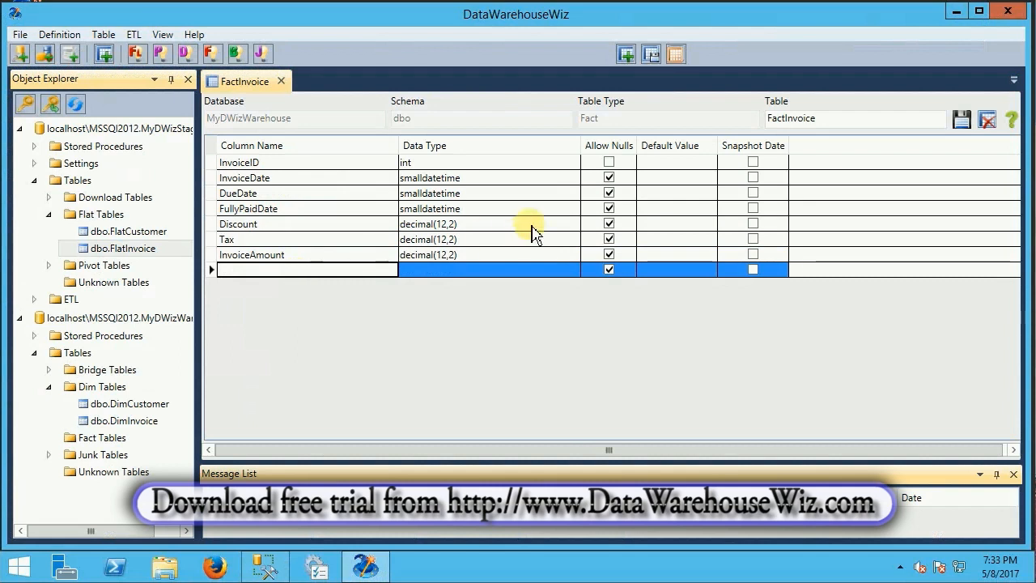
click(662, 194)
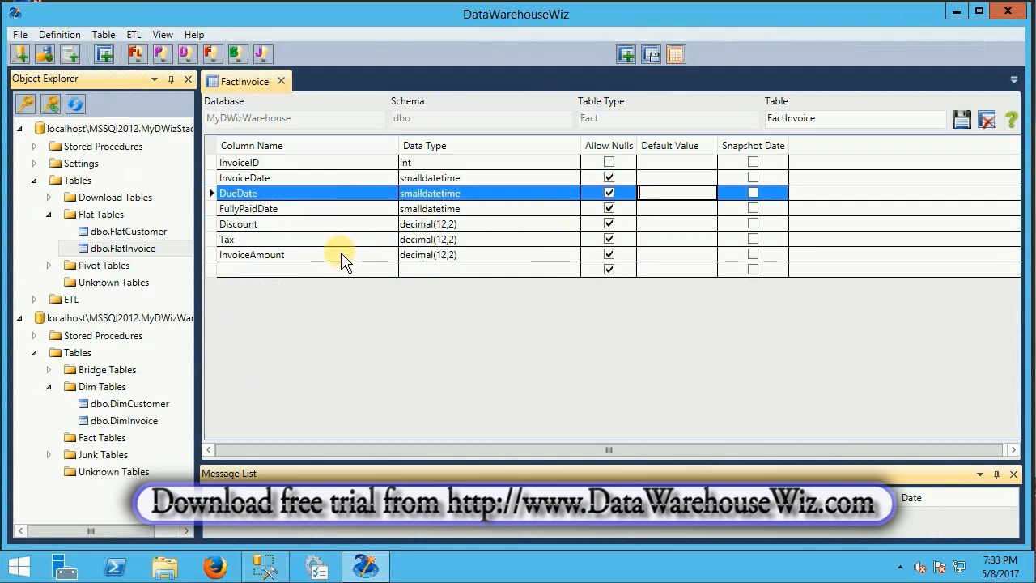
Add a column named DimCustomerKey with data type int after InvoiceAmount in the FactInvoice table
click(288, 269)
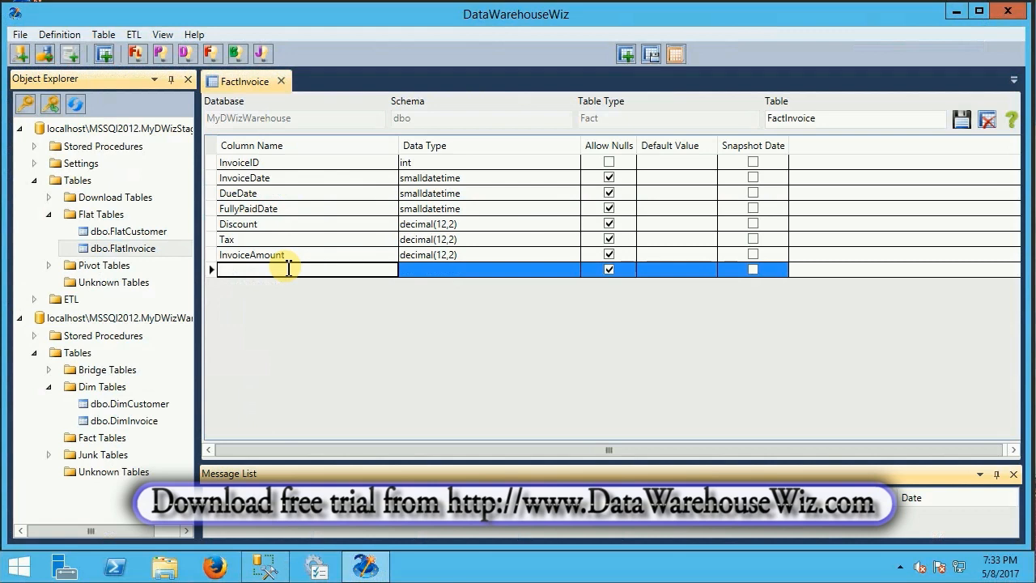
text(CustomerKey)
key(Home)
text(Dim)
click(429, 272)
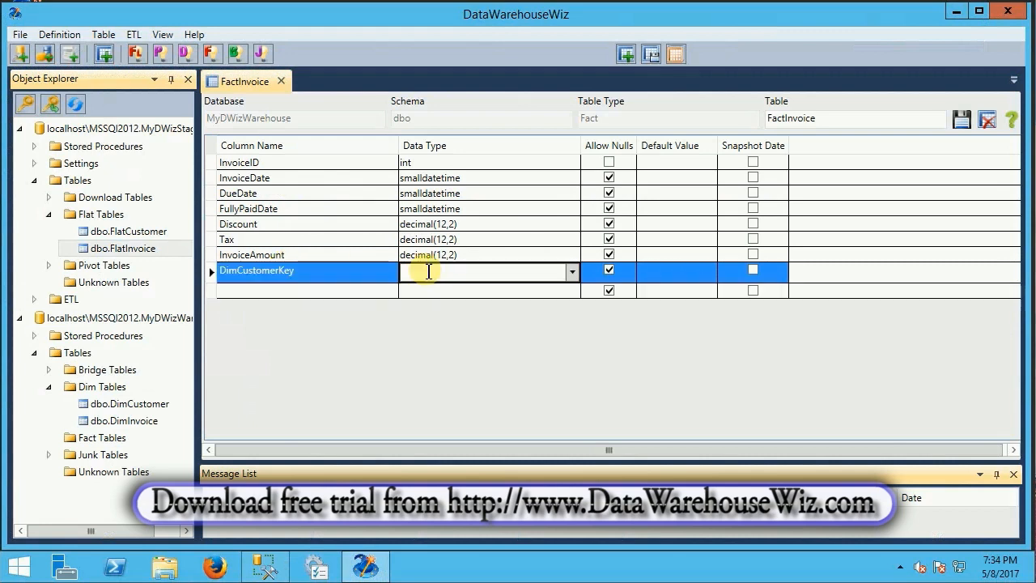
text(int)
Add a column named DimInvoiceKey with data type int below DimCustomerKey and save the FactInvoice table
click(283, 293)
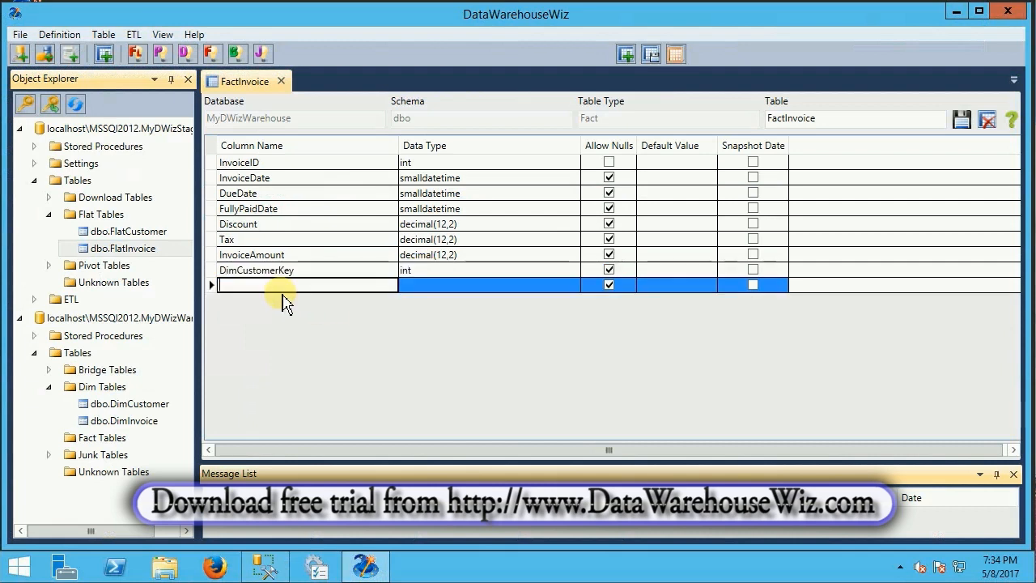
text(DimInvoiceKey)
click(424, 286)
text(int)
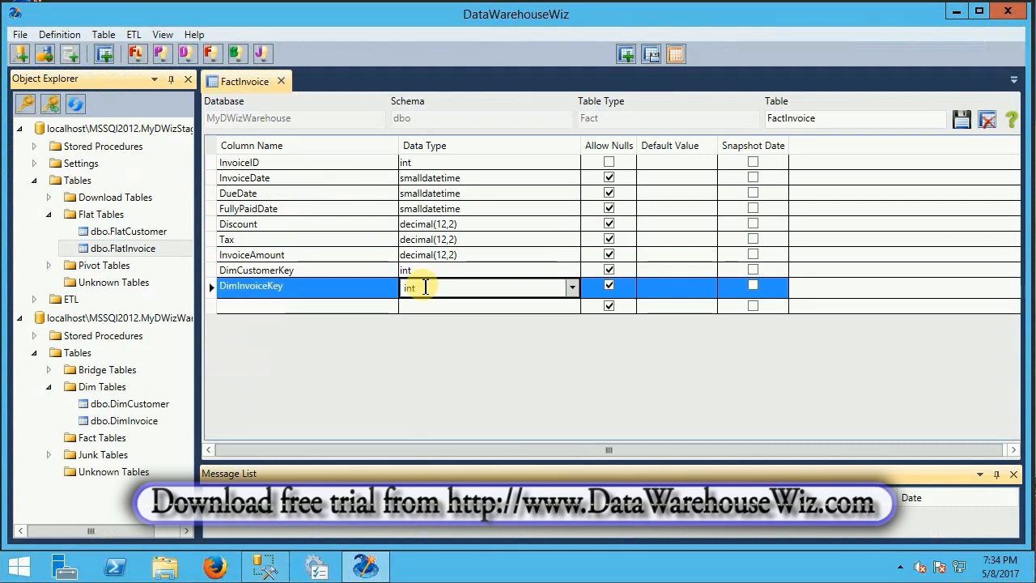
click(375, 290)
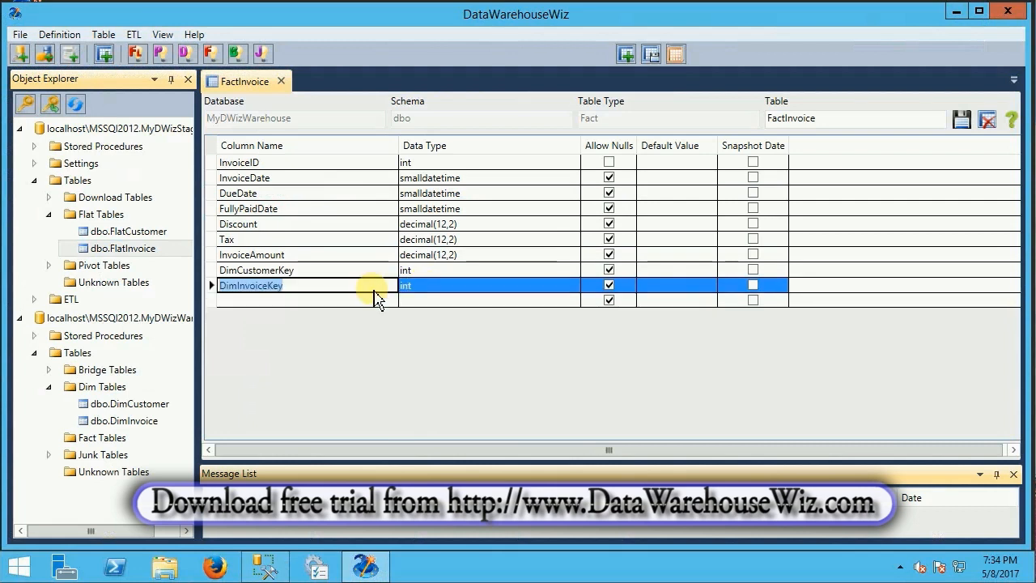
click(375, 290)
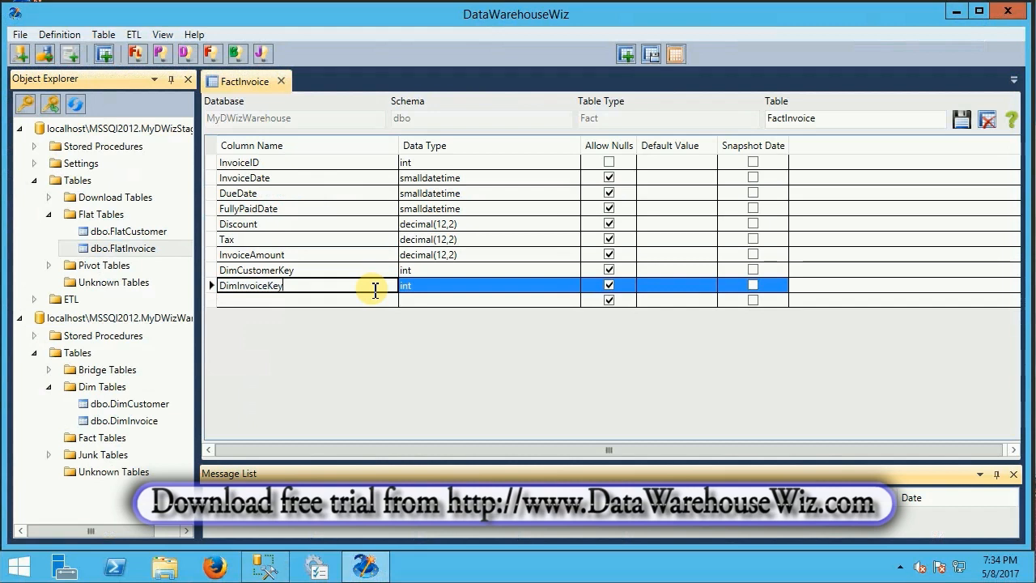
click(963, 123)
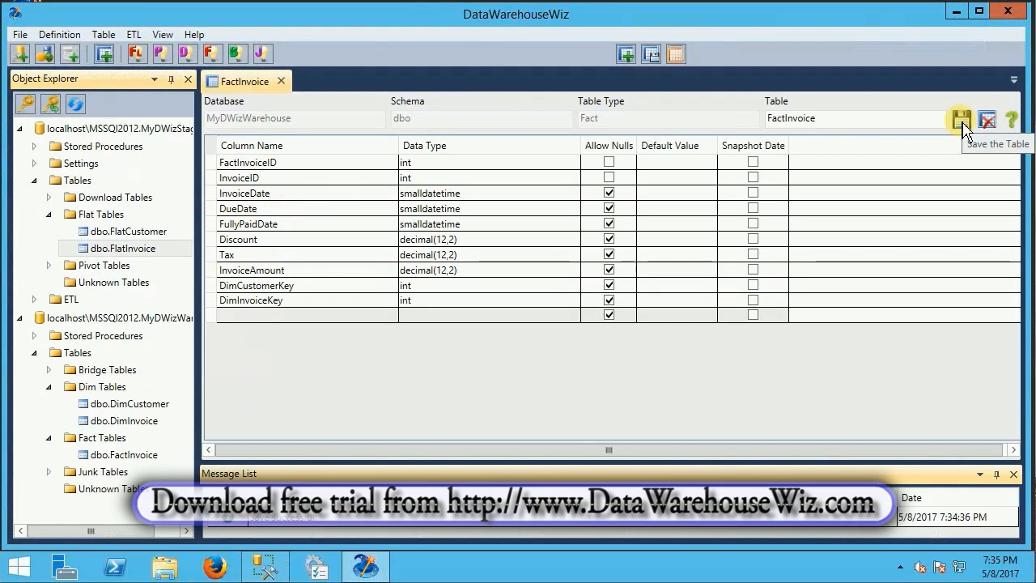
Close the FactInvoice table definition
double_click(322, 163)
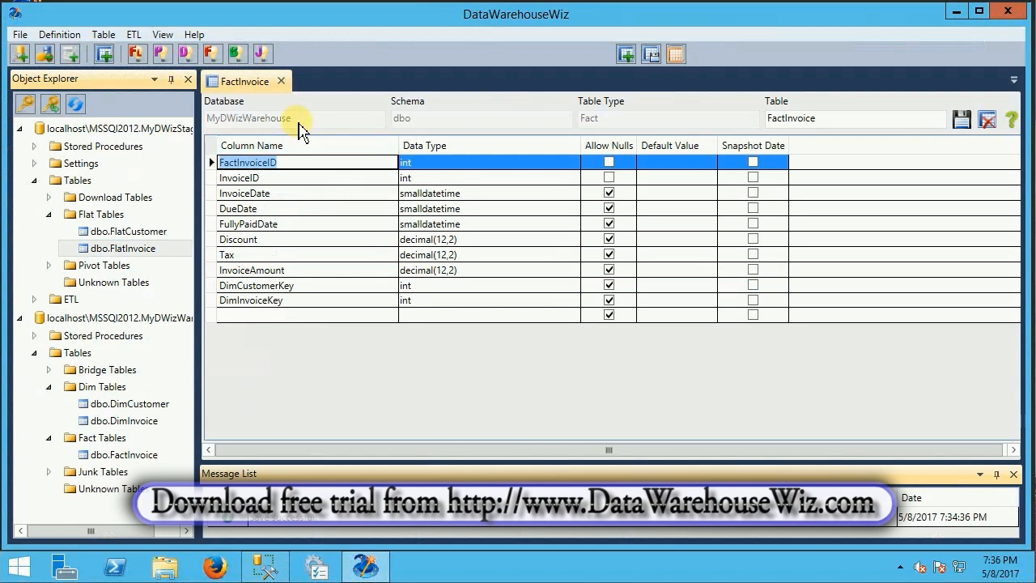
click(282, 82)
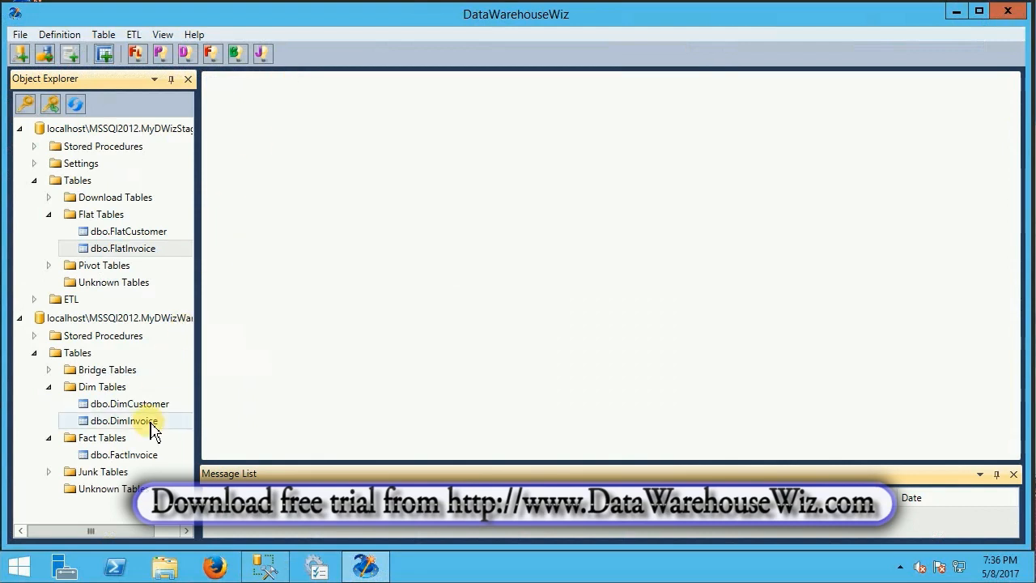
Open the dbo.FactInvoice table from the warehouse's fact tables and delete the whole table, confirming the deletion
click(121, 371)
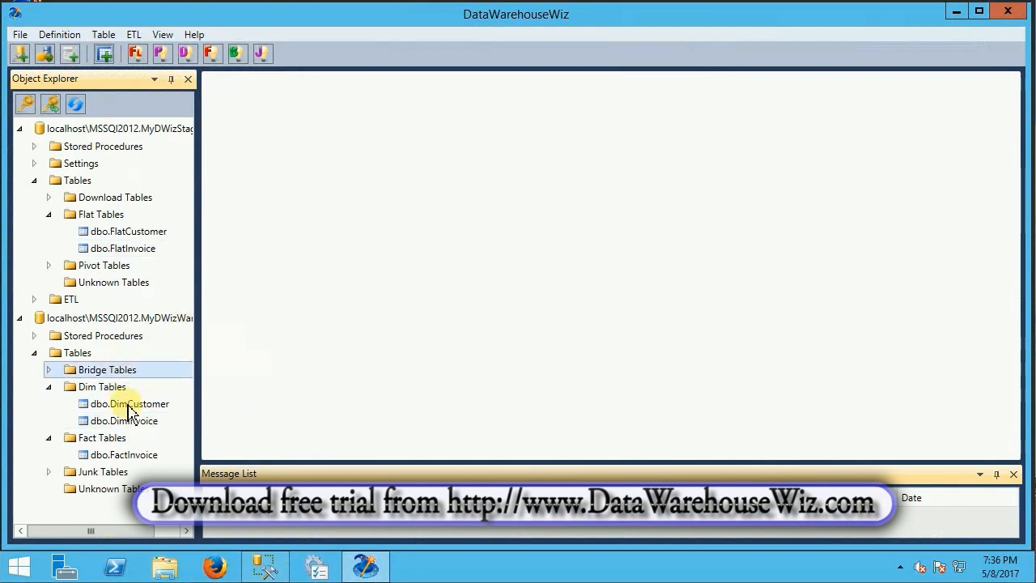
click(113, 439)
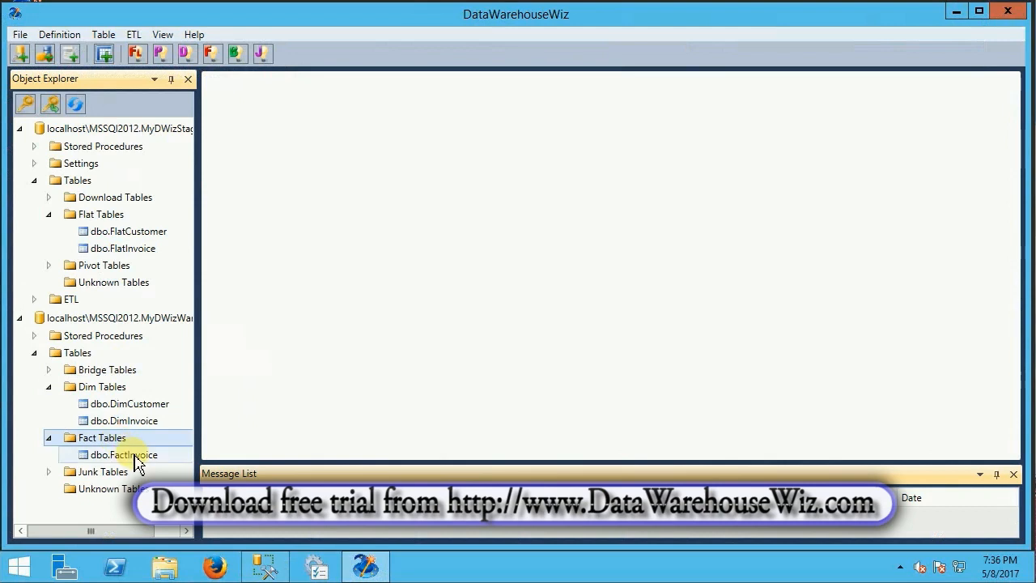
click(136, 456)
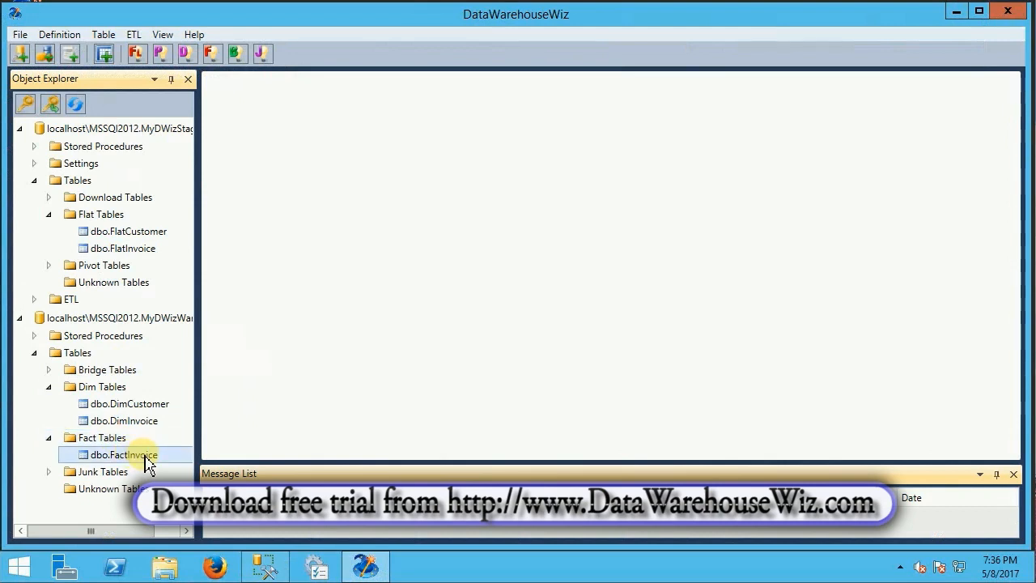
double_click(146, 458)
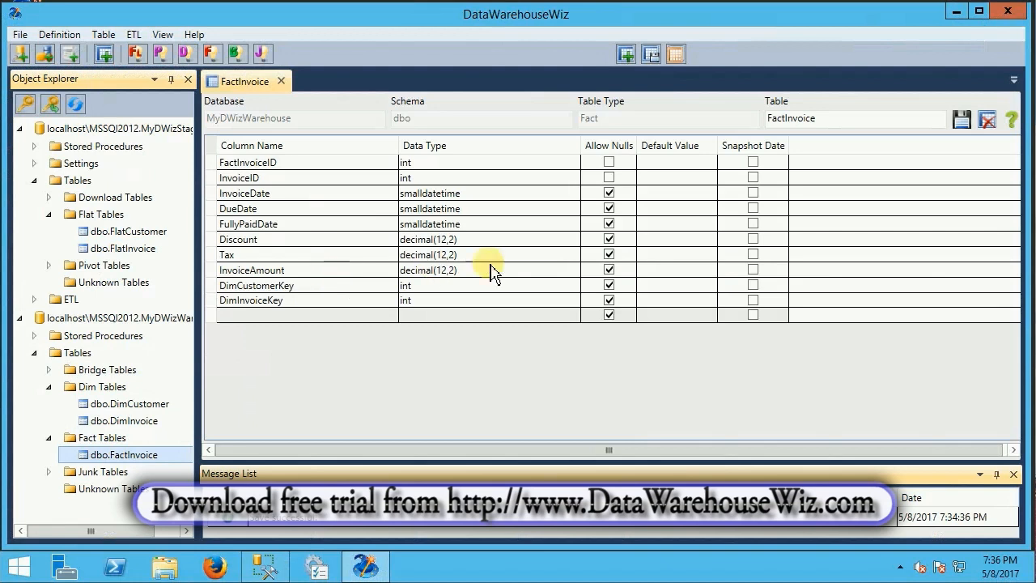
click(989, 123)
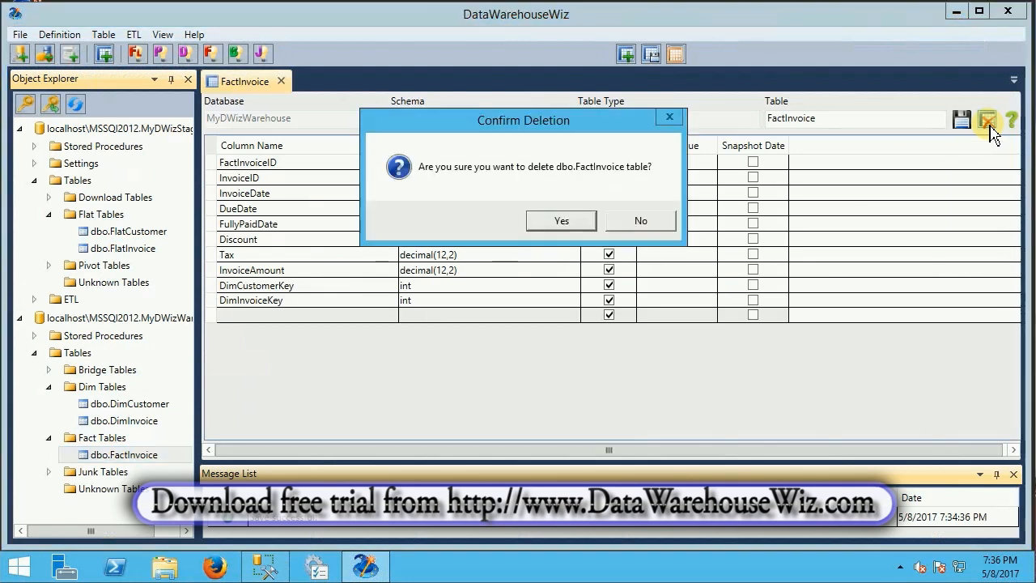
click(561, 222)
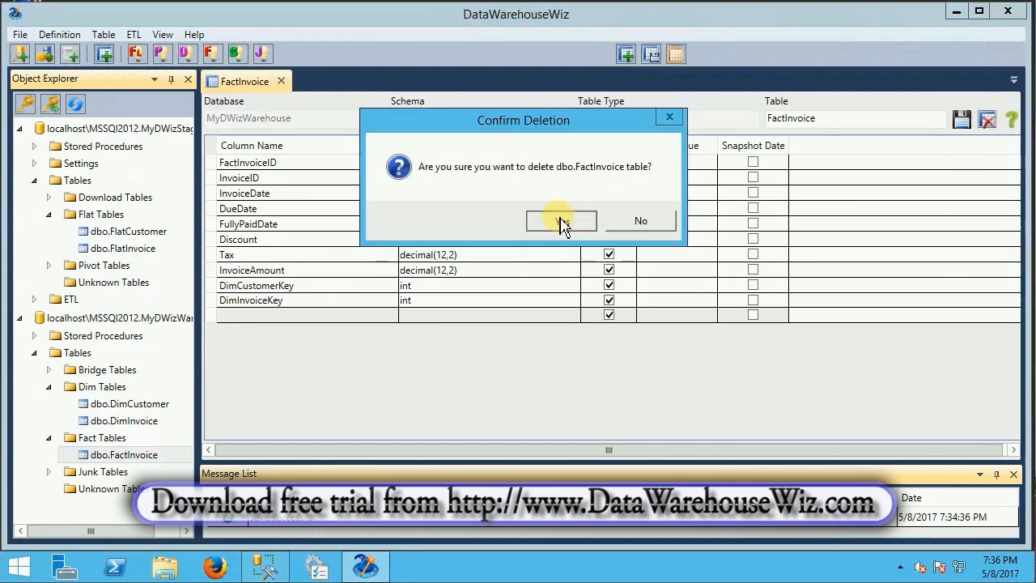